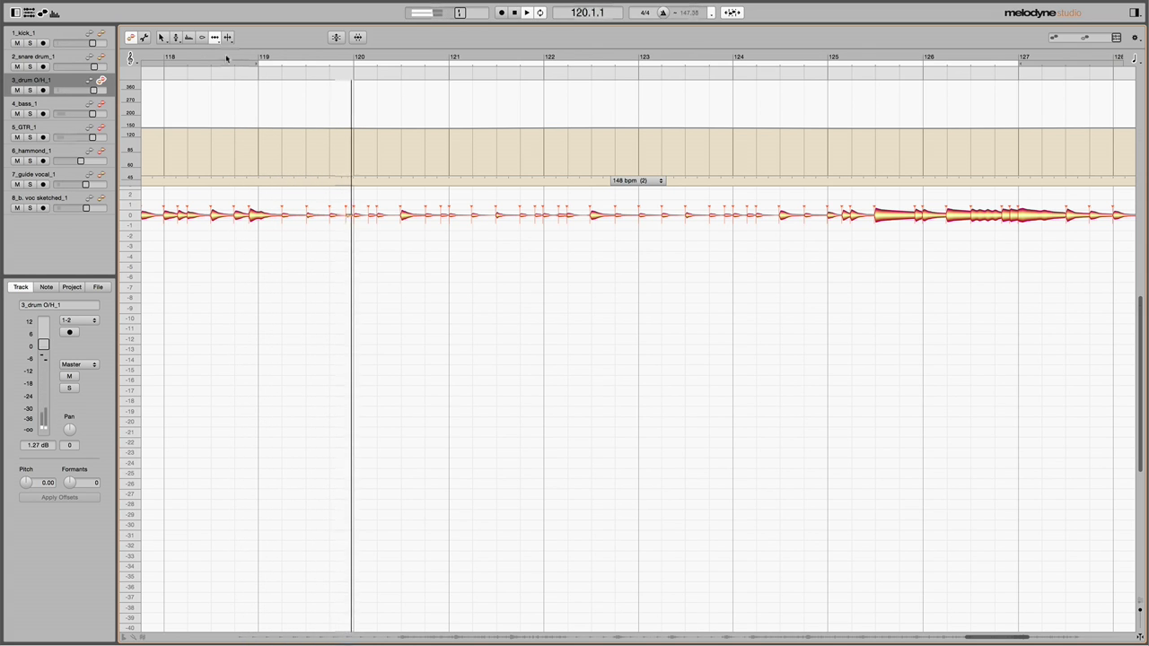
Show the 4_bass_1 and 5_GTR_1 notes alongside the drum overheads and shift the D and Bb guitar notes before bar 124 slightly earlier.
{"action": "left_click", "coordinate": [102, 105], "text": "shift"}
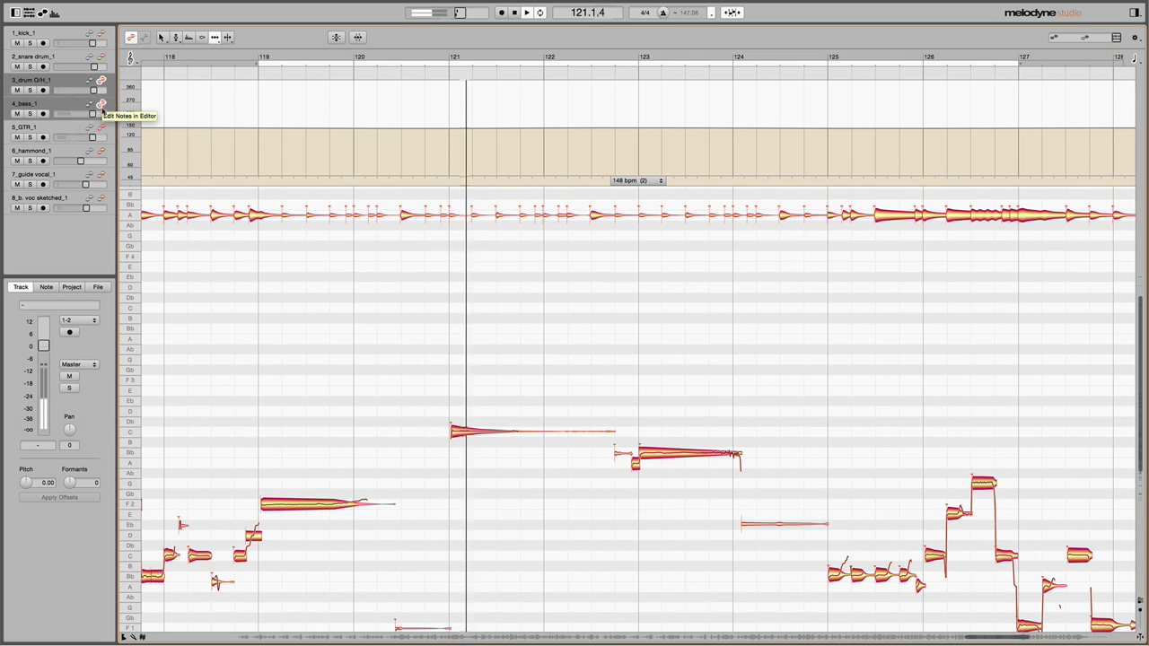
{"action": "left_click", "coordinate": [101, 128], "text": "shift"}
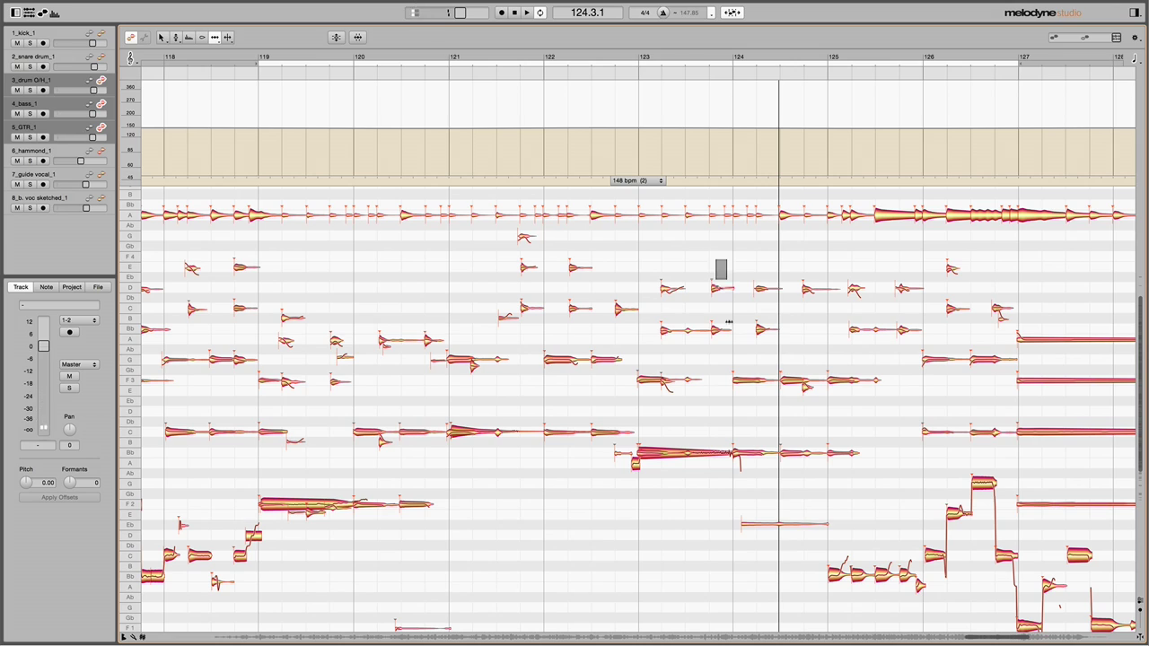
{"action": "left_click_drag", "start_coordinate": [728, 322], "coordinate": [721, 328]}
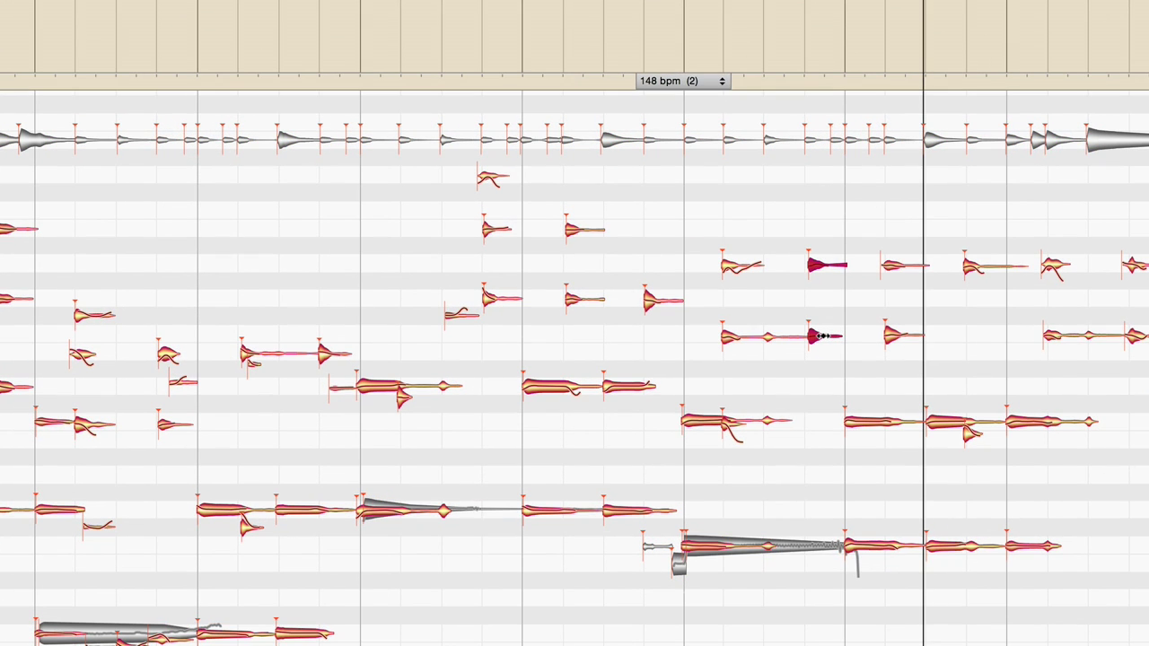
{"action": "left_click_drag", "start_coordinate": [821, 335], "coordinate": [818, 335]}
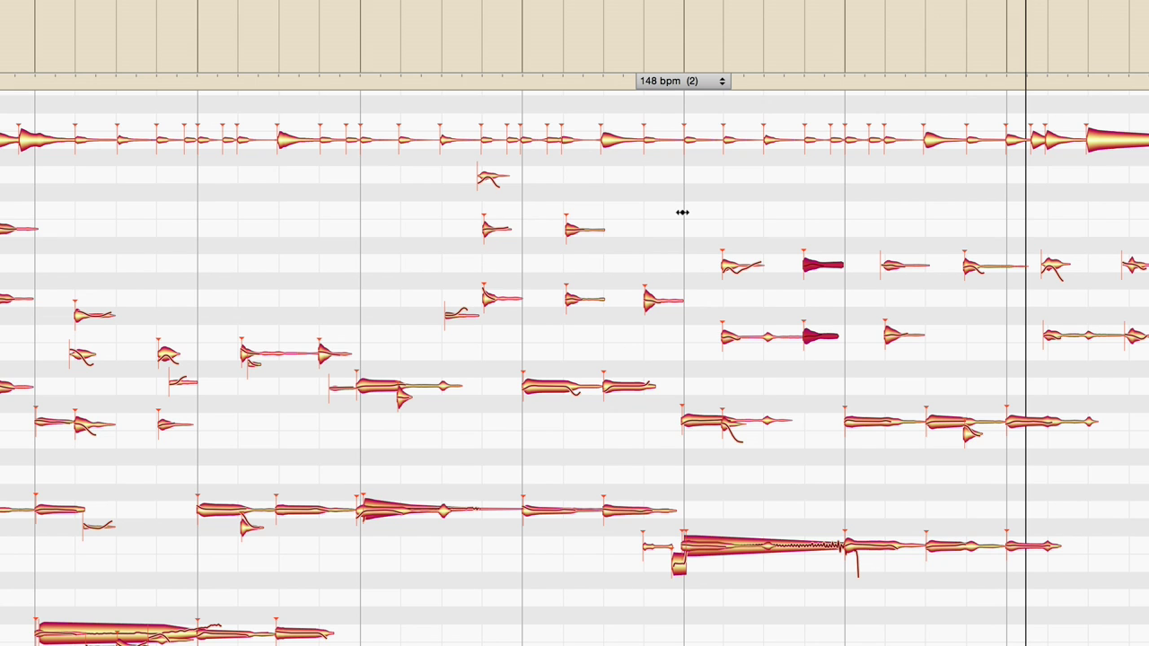
Quantize the guitar notes between bars 121 and 125 to a 1/16 grid at 98 % intensity.
{"action": "left_click_drag", "start_coordinate": [415, 173], "coordinate": [1066, 453]}
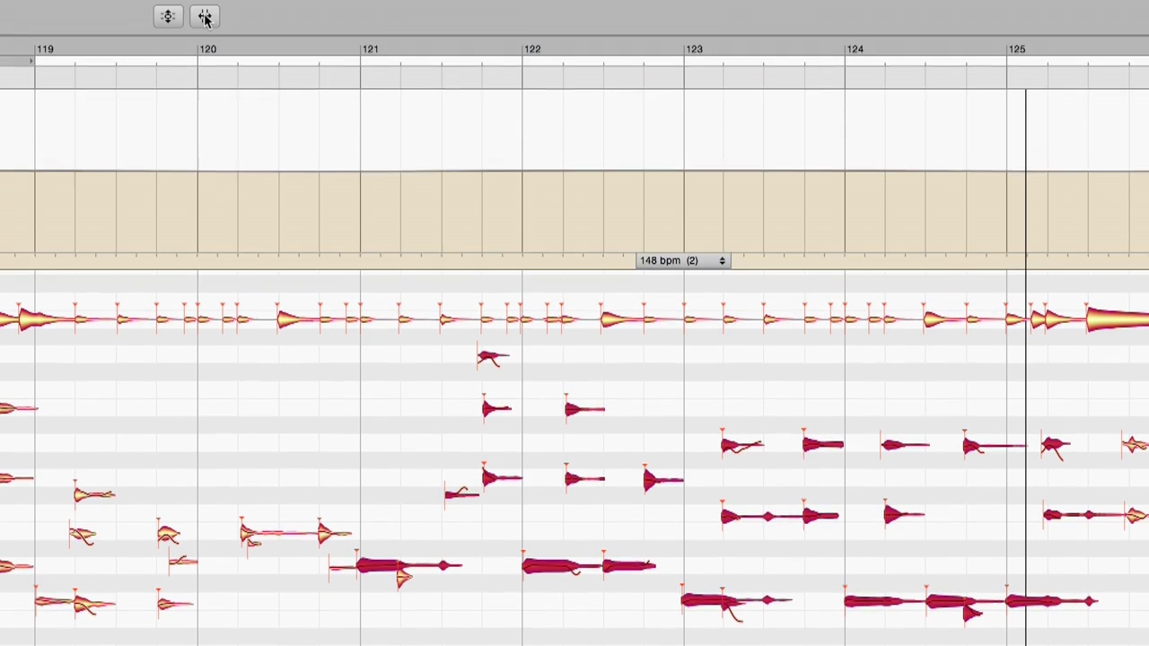
{"action": "left_click", "coordinate": [204, 17]}
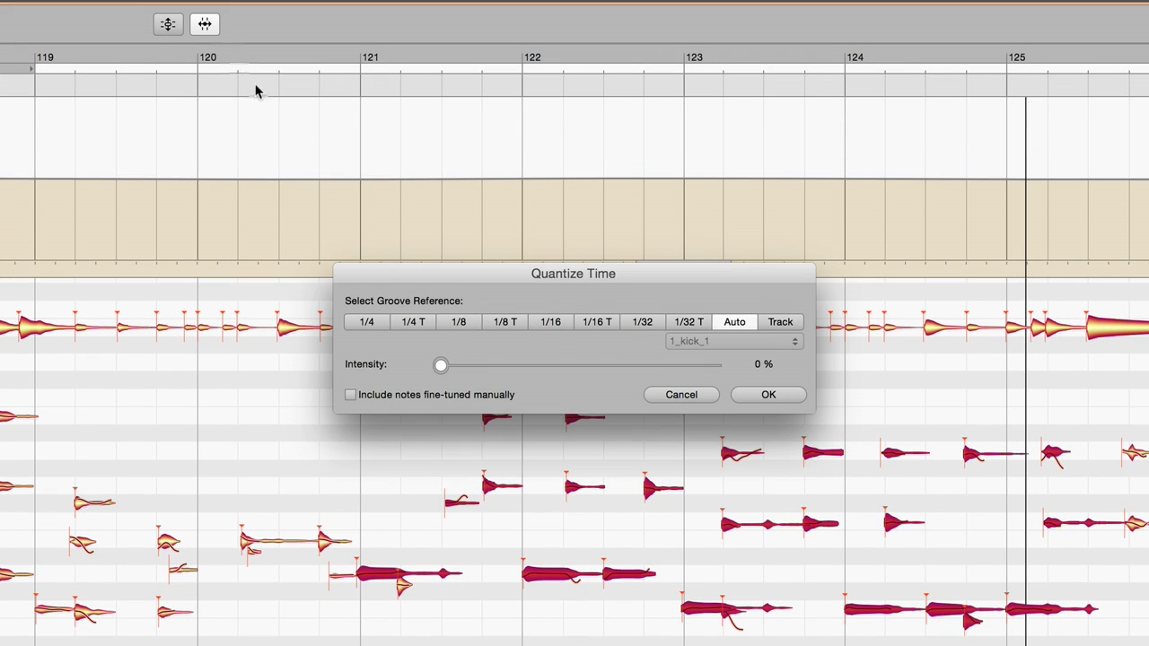
{"action": "left_click", "coordinate": [551, 322]}
{"action": "left_click_drag", "start_coordinate": [442, 368], "coordinate": [705, 386]}
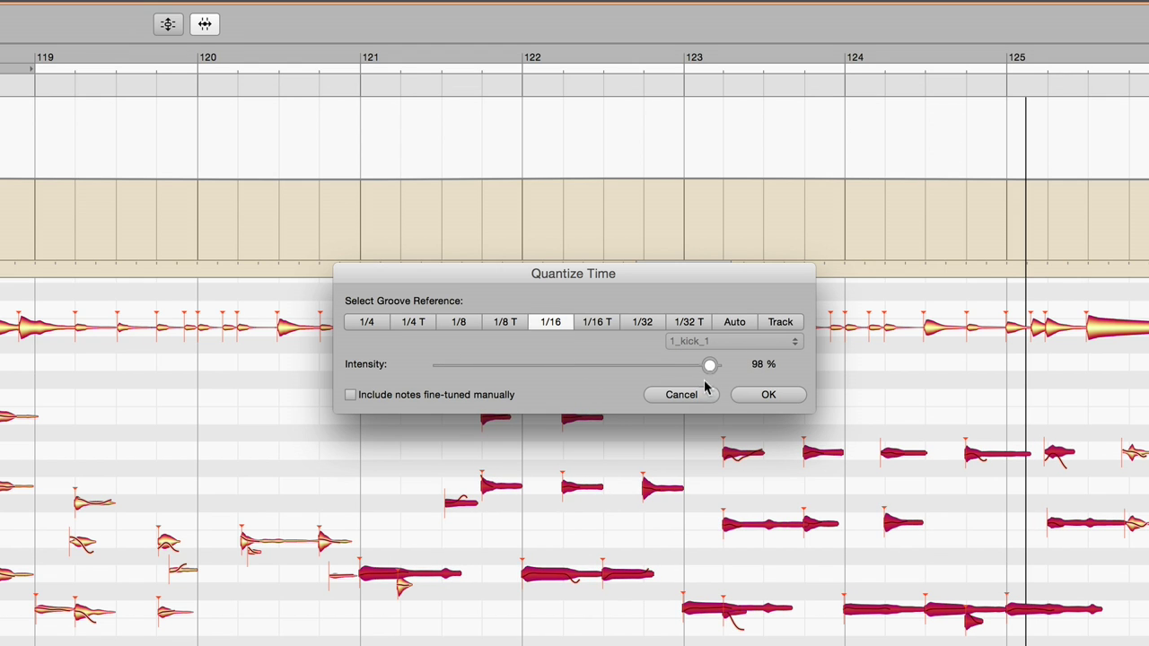
{"action": "left_click", "coordinate": [768, 394]}
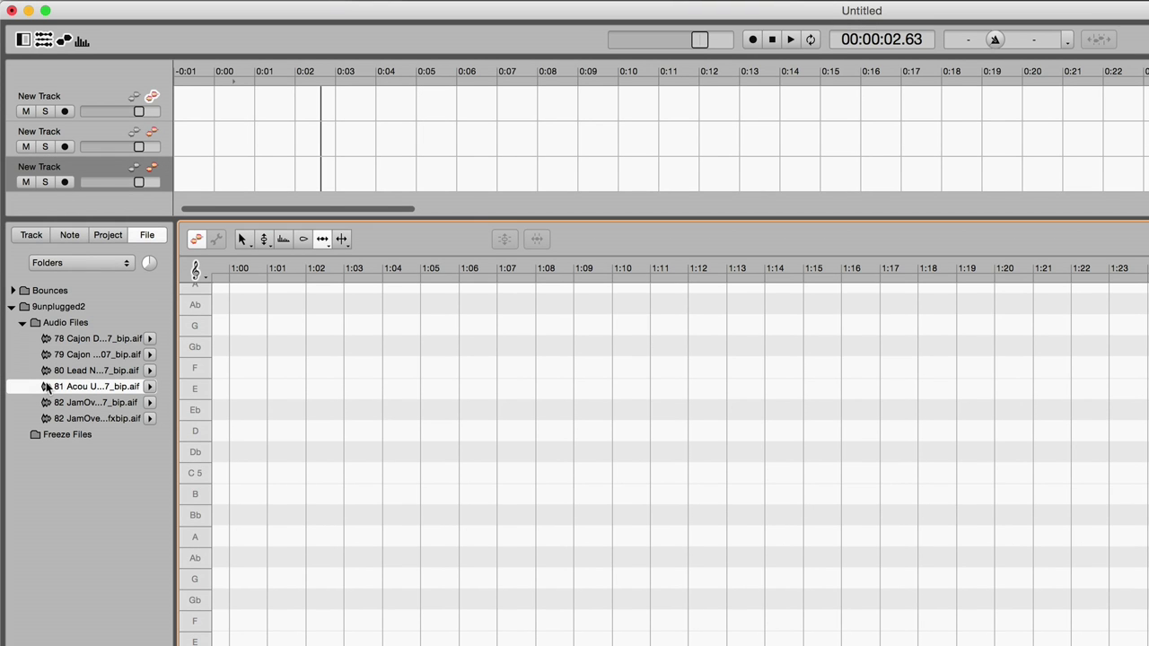
Load the 81 Acou Uwe#07_bip file onto the first track with its tempo used for the project, and the 80 Lead file onto the second.
{"action": "left_click_drag", "start_coordinate": [46, 386], "coordinate": [84, 93]}
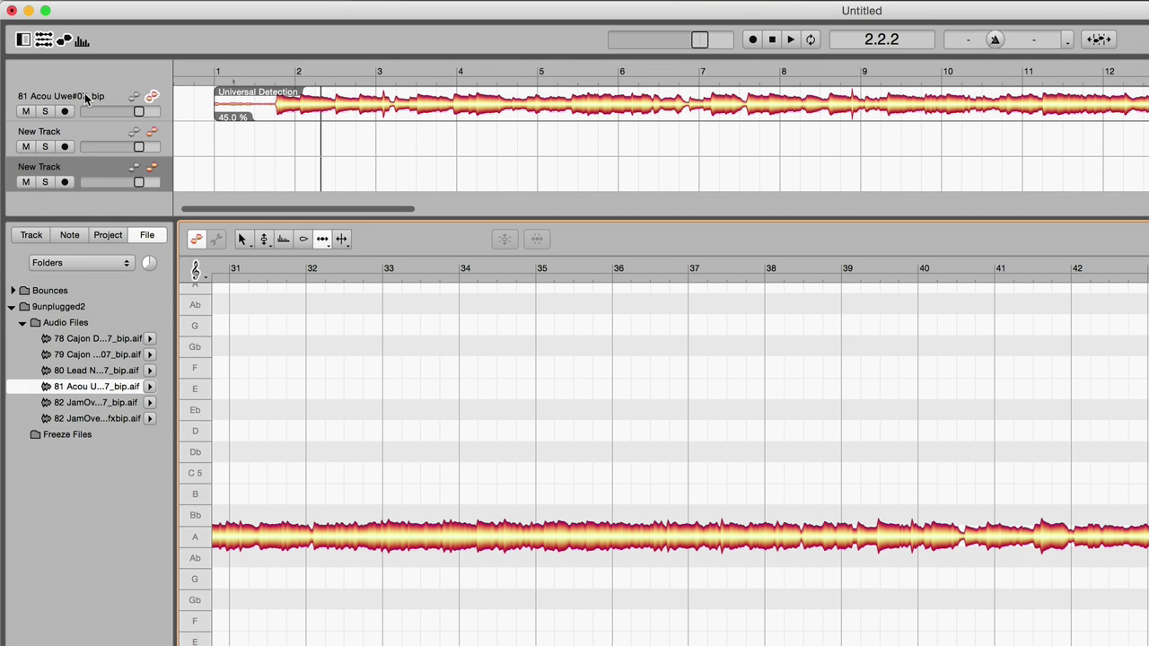
{"action": "left_click", "coordinate": [1065, 39]}
{"action": "left_click", "coordinate": [1070, 72]}
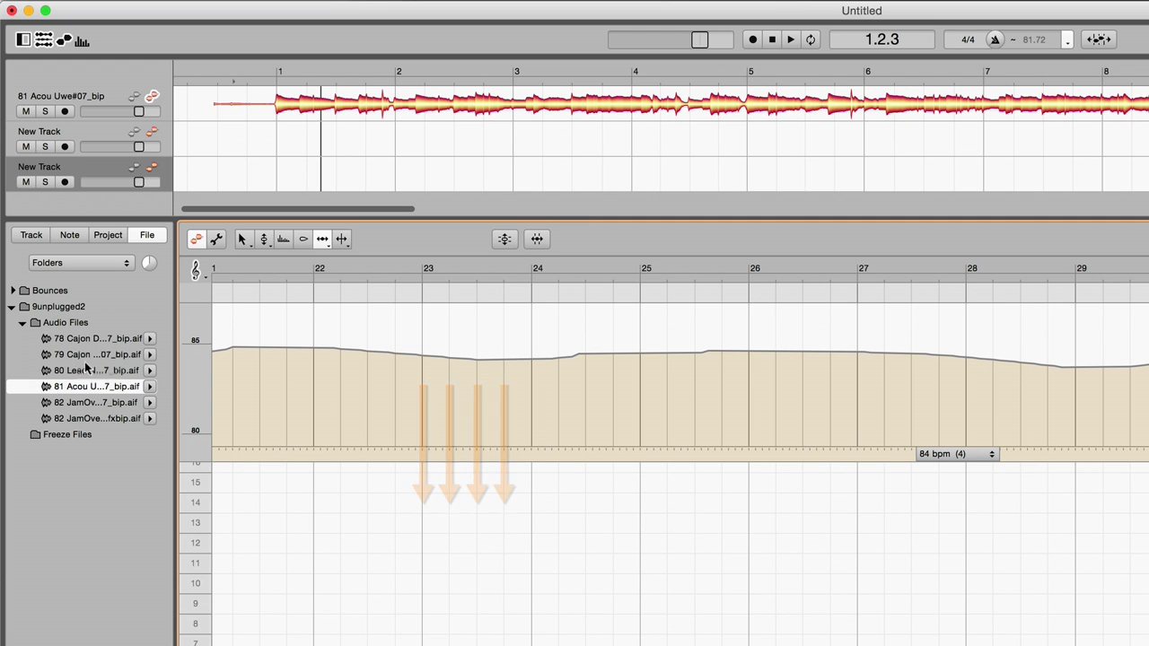
{"action": "left_click_drag", "start_coordinate": [69, 374], "coordinate": [86, 133]}
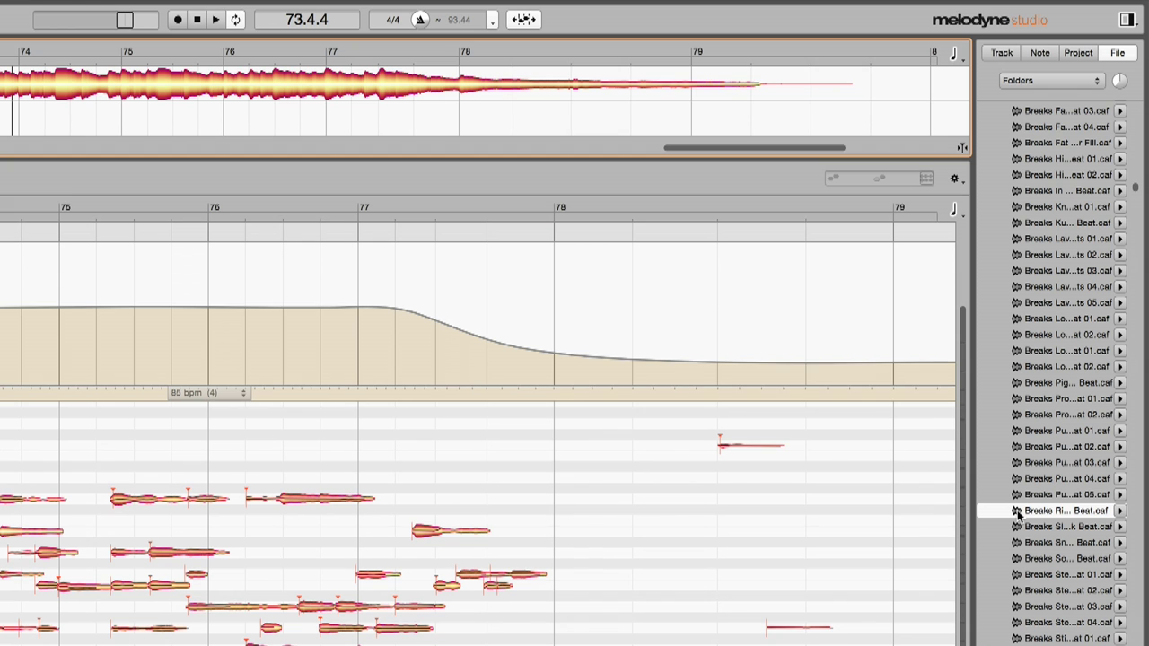
Place the Breaks Ri... Beat.caf loop on the second track at bar 76 and again at bar 78, and move the playback position to bar 75.
{"action": "left_click_drag", "start_coordinate": [1066, 509], "coordinate": [228, 121]}
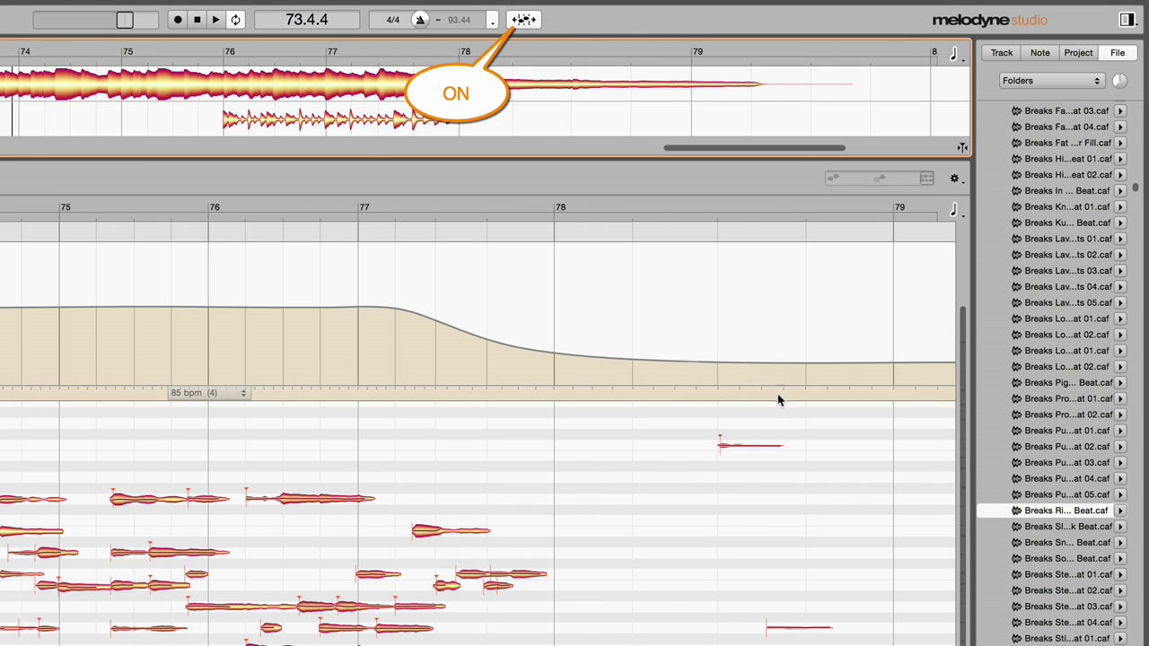
{"action": "left_click_drag", "start_coordinate": [999, 516], "coordinate": [442, 123]}
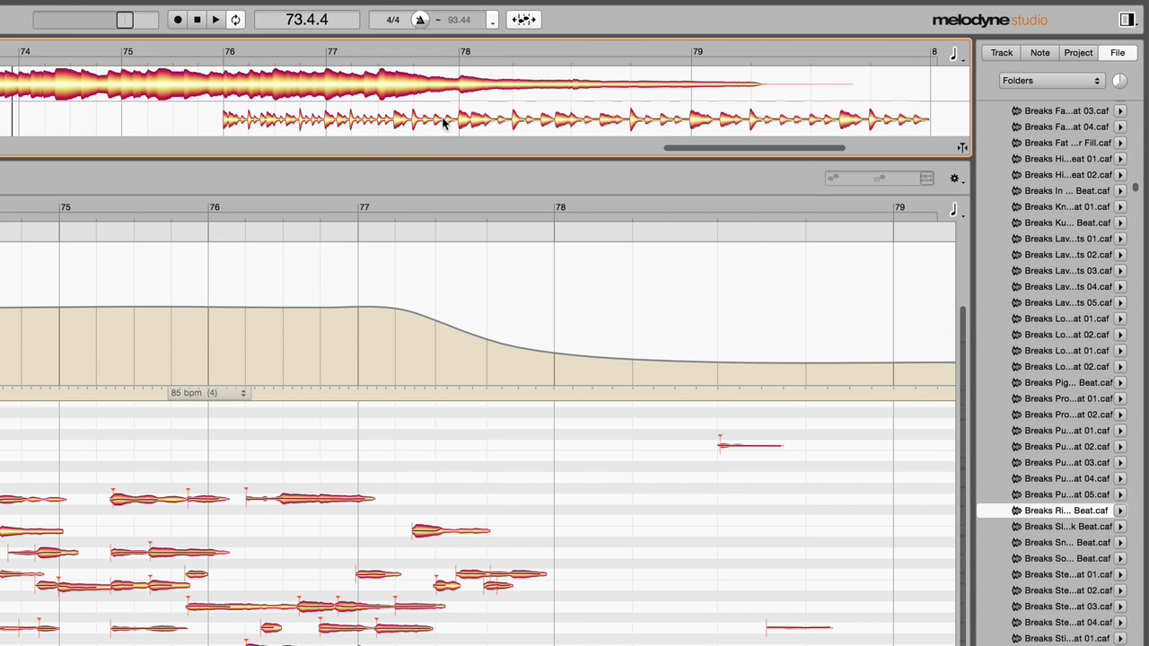
{"action": "left_click", "coordinate": [122, 56]}
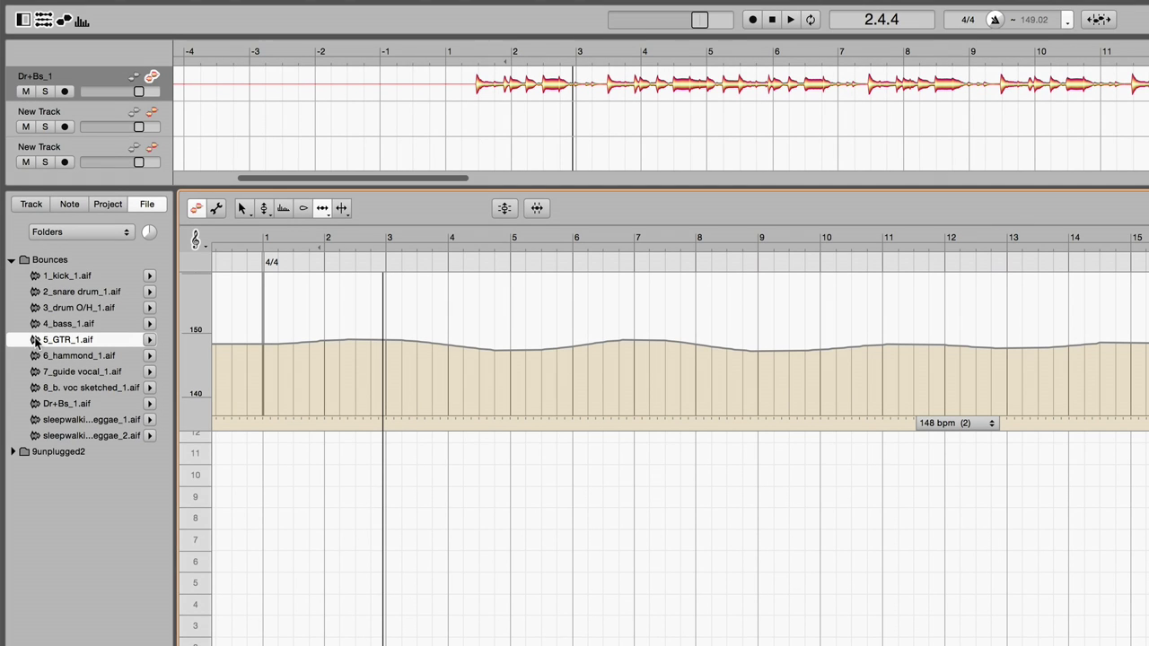
Load 5_GTR_1.aif onto the second track below Dr+Bs_1 and play both tracks from before bar 1.
{"action": "left_click_drag", "start_coordinate": [36, 341], "coordinate": [68, 118]}
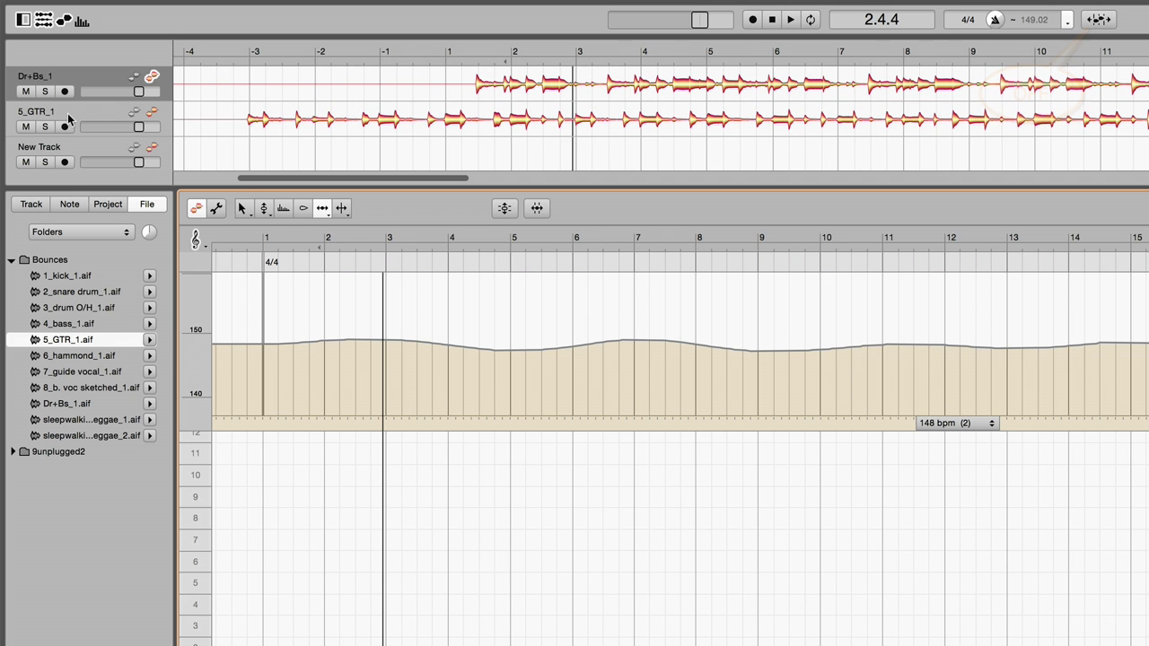
{"action": "left_click", "coordinate": [403, 46]}
{"action": "key", "text": "space"}
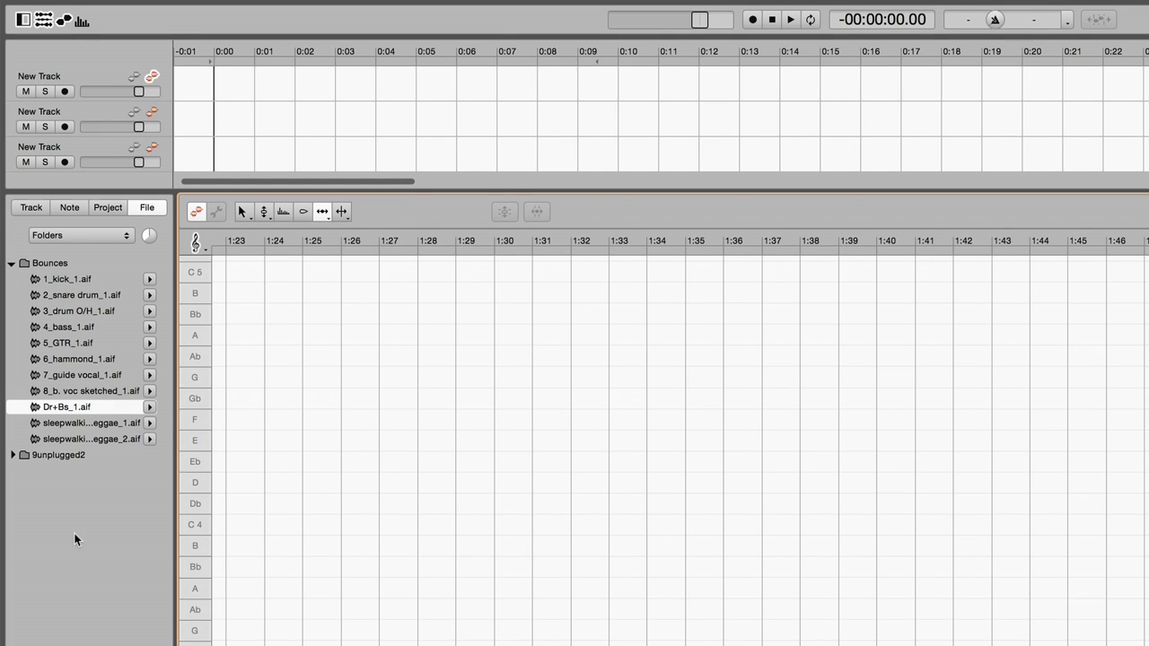
Load 7_guide vocal_1.aif onto the first track and use the project's tempo options.
{"action": "left_click_drag", "start_coordinate": [77, 377], "coordinate": [88, 91]}
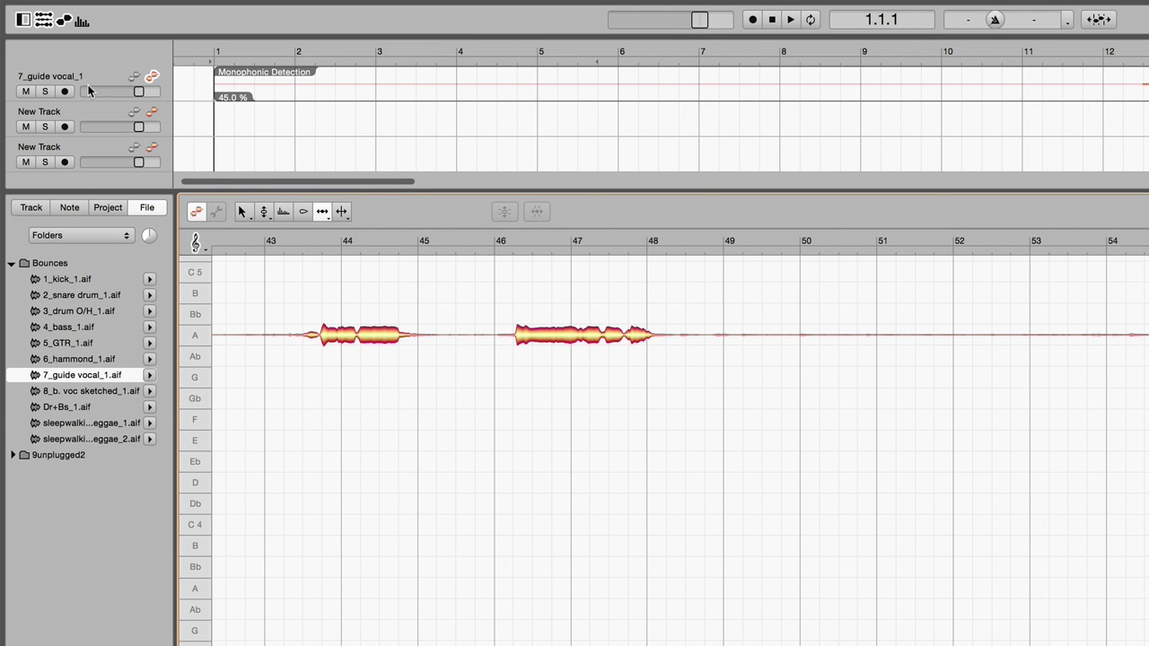
{"action": "left_click", "coordinate": [1068, 21]}
{"action": "left_click", "coordinate": [1071, 47]}
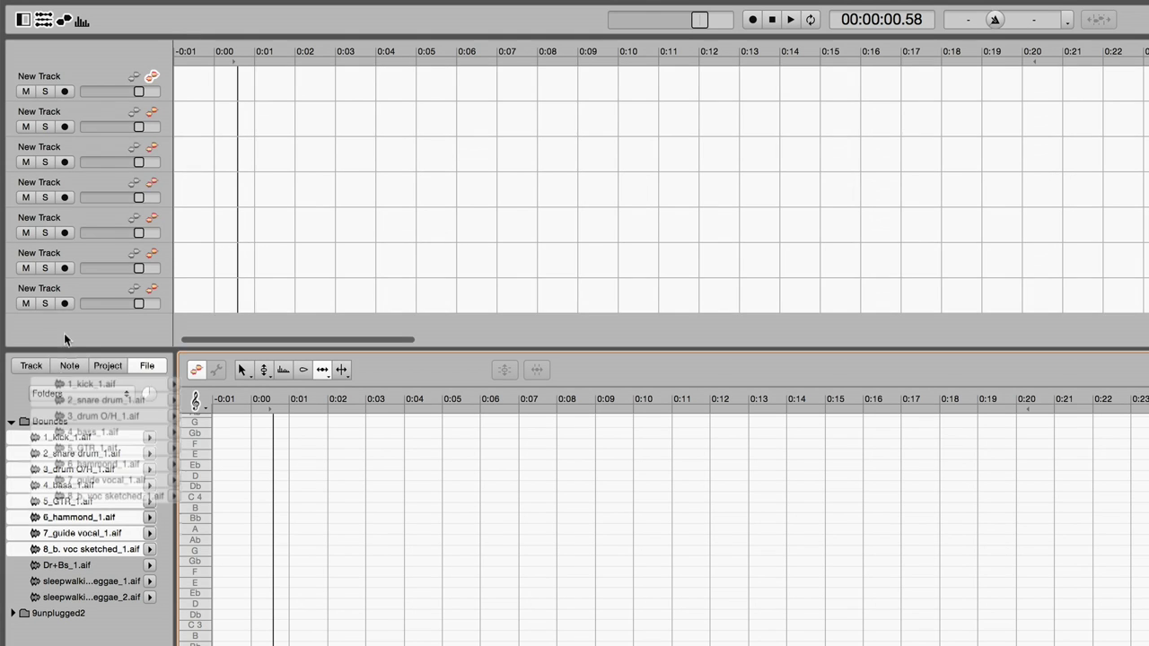
Load the eight files from 1_kick_1.aif to 8_b. voc sketched_1.aif as separate tracks and use the project's tempo options.
{"action": "left_click_drag", "start_coordinate": [64, 332], "coordinate": [50, 76]}
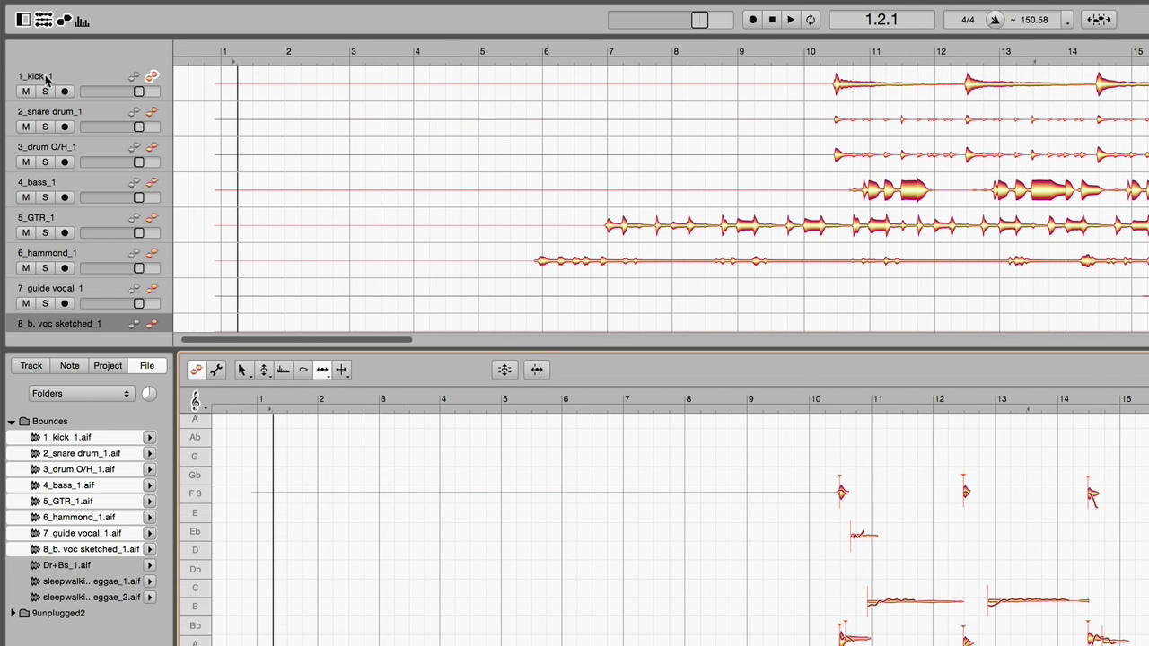
{"action": "left_click", "coordinate": [1068, 21]}
{"action": "left_click", "coordinate": [1081, 34]}
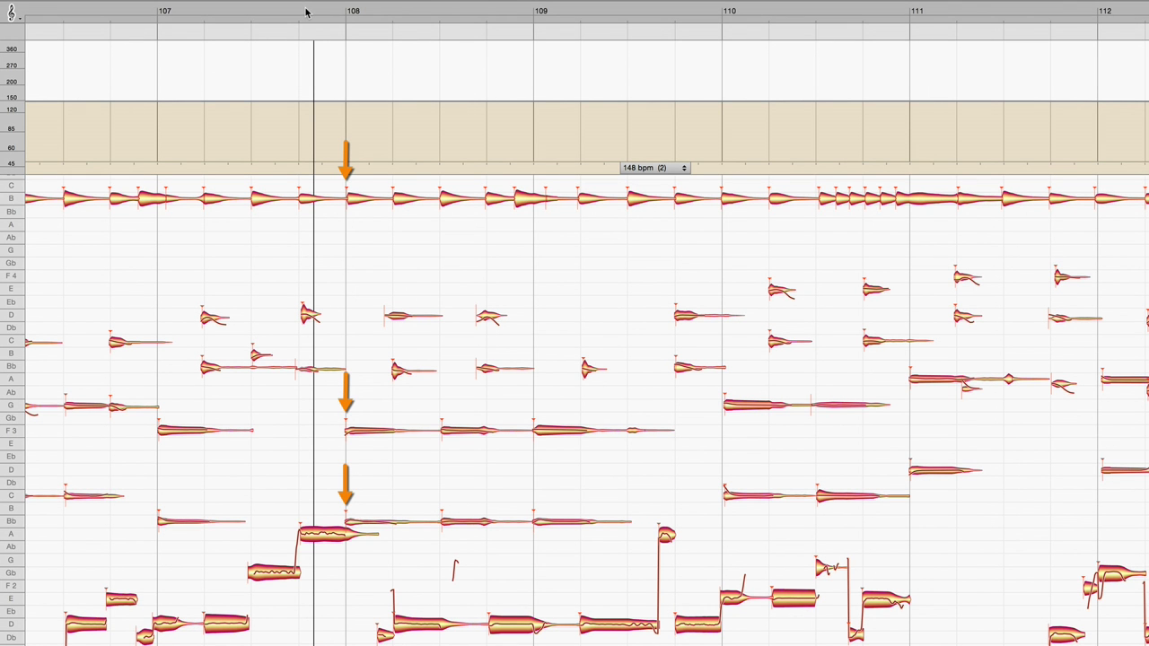
Scrub to the start of bar 108 to compare the timing of the drum, guitar and bass notes.
{"action": "left_click_drag", "start_coordinate": [305, 11], "coordinate": [345, 18]}
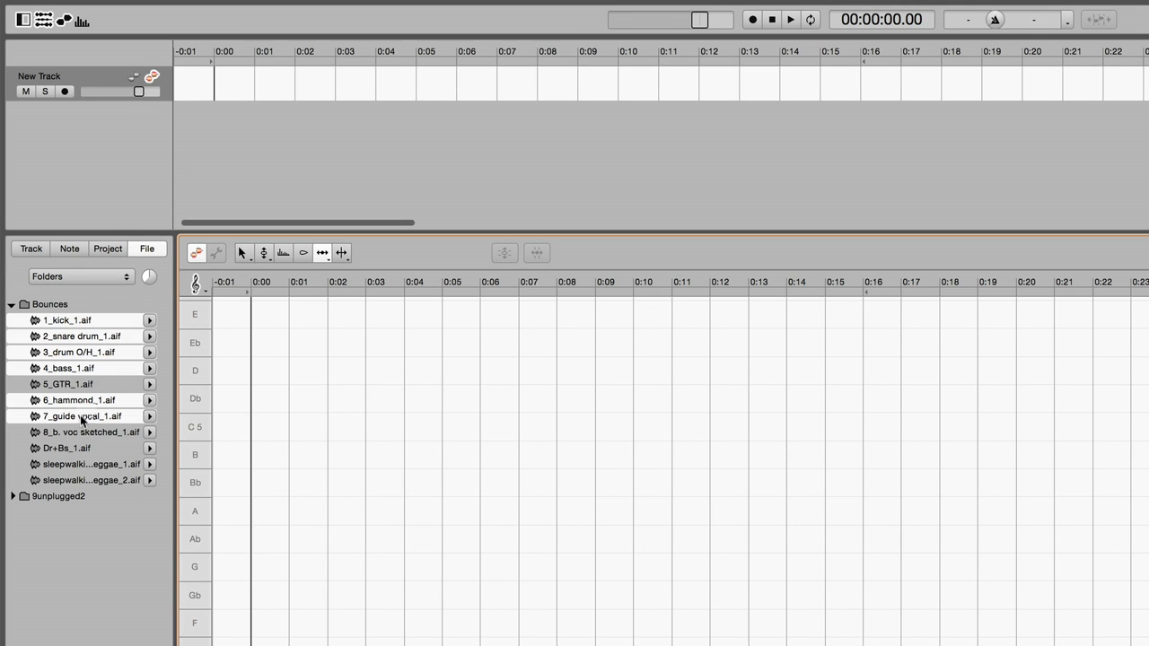
Load only the kick, snare drum, drum O/H, bass and hammond files as tracks in the new project.
{"action": "left_click", "coordinate": [81, 418], "text": "super"}
{"action": "left_click_drag", "start_coordinate": [37, 403], "coordinate": [65, 78]}
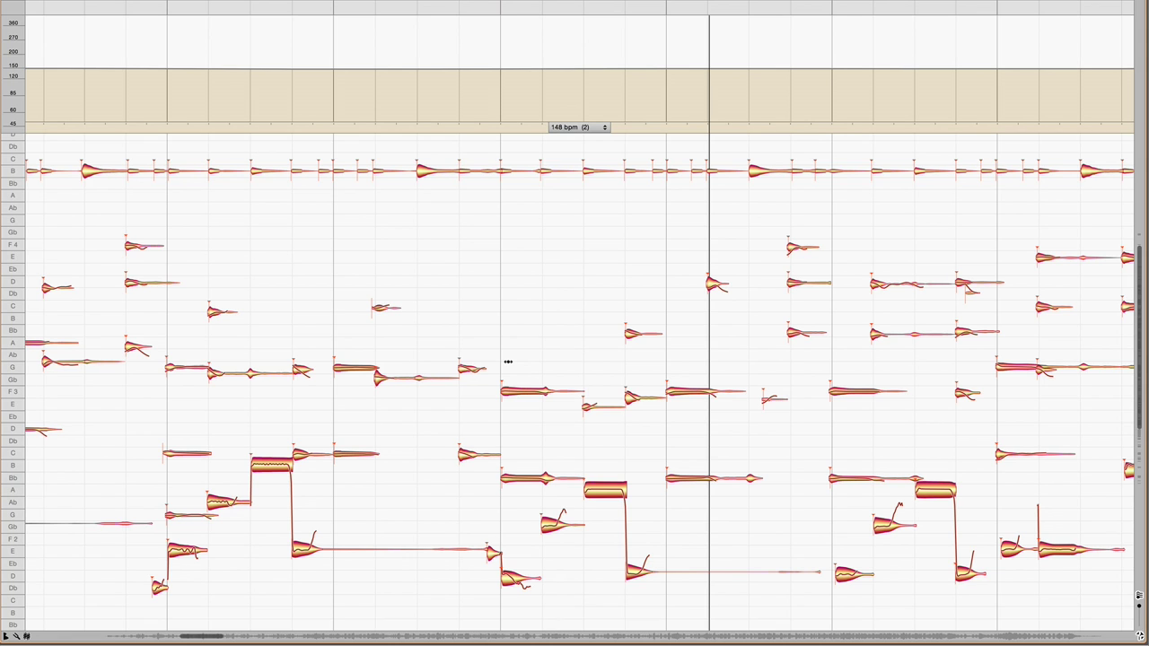
Detect the tempo of the F3 and Bb guitar notes at bars 19 to 21 plus the bass notes between them, merging it with the current tempo.
{"action": "left_click_drag", "start_coordinate": [510, 359], "coordinate": [524, 487]}
{"action": "left_click_drag", "start_coordinate": [691, 372], "coordinate": [681, 489]}
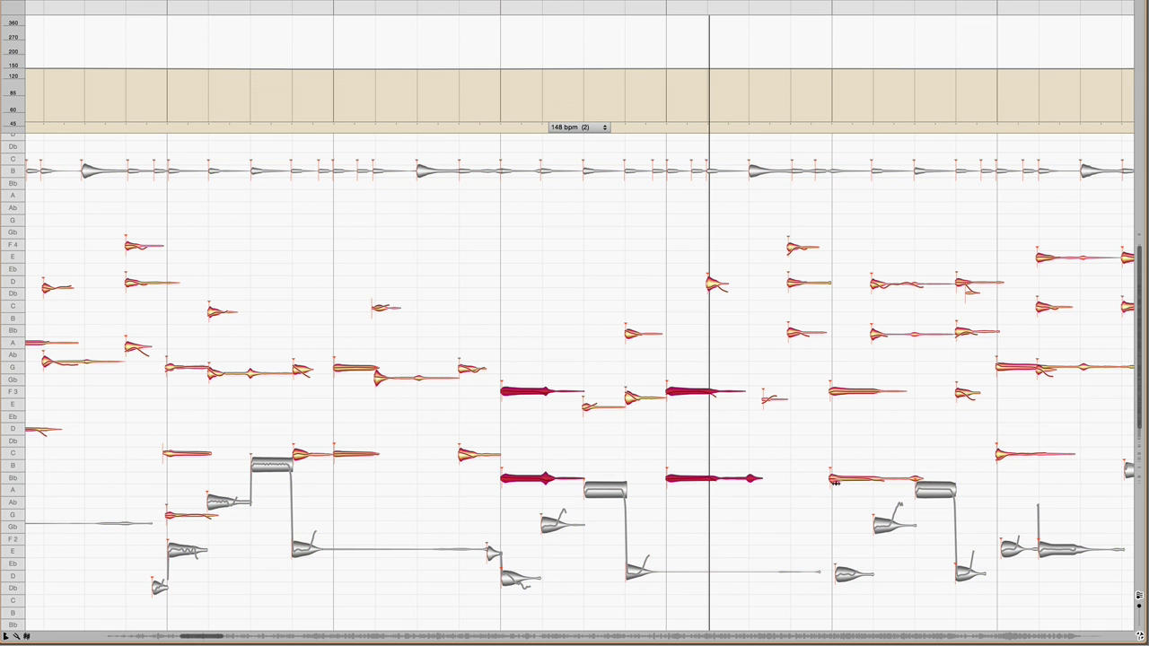
{"action": "left_click", "coordinate": [839, 478], "text": "shift"}
{"action": "left_click", "coordinate": [853, 392], "text": "shift"}
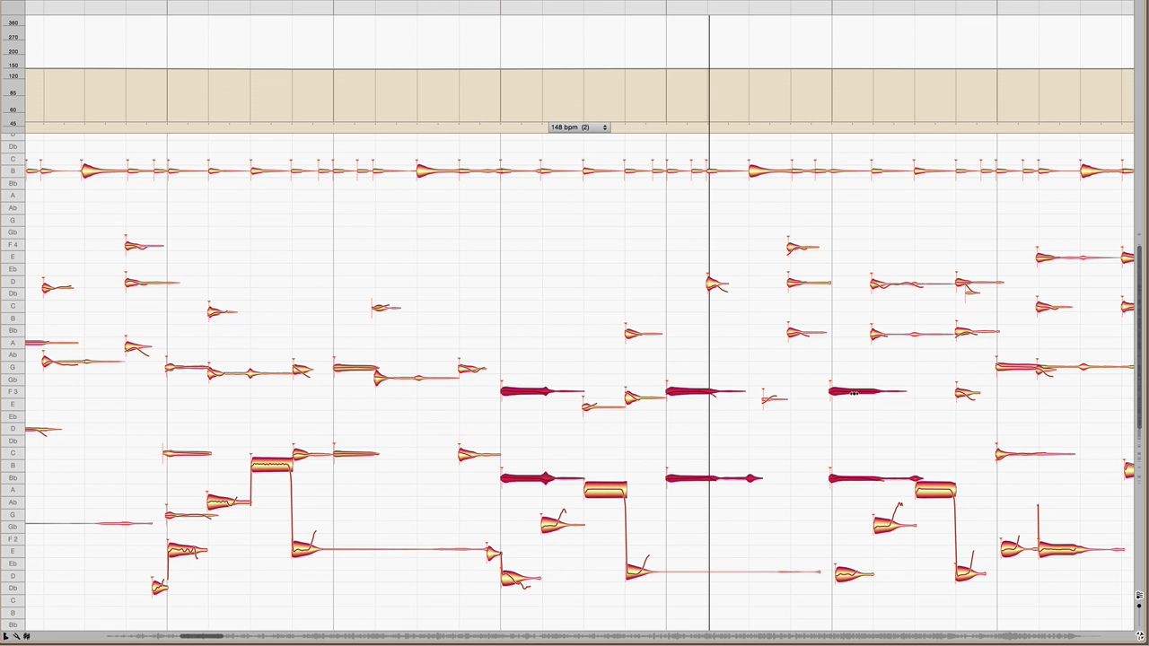
{"action": "left_click", "coordinate": [934, 489], "text": "shift"}
{"action": "left_click", "coordinate": [597, 495], "text": "shift"}
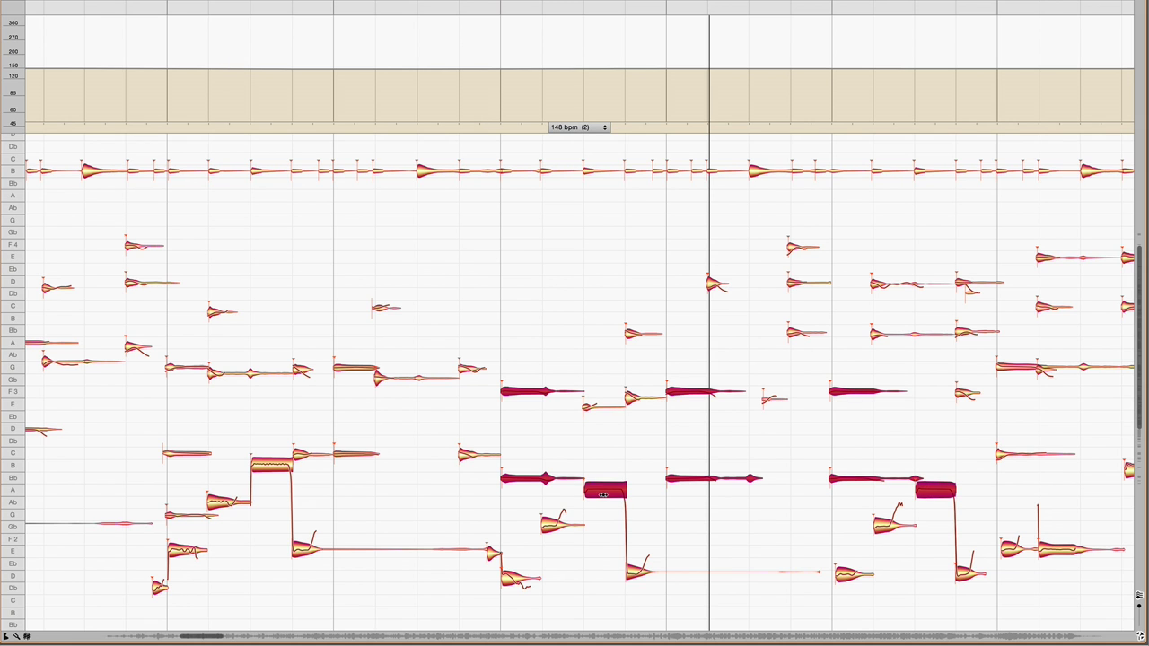
{"action": "left_click", "coordinate": [634, 570], "text": "shift"}
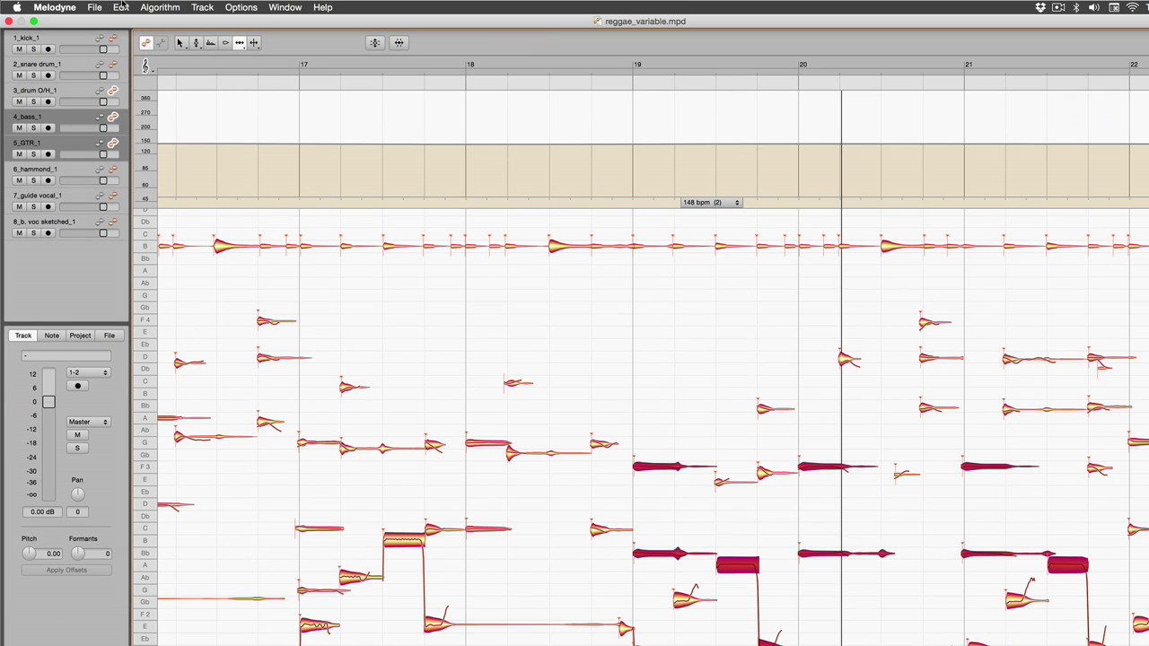
{"action": "left_click", "coordinate": [121, 6]}
{"action": "mouse_move", "coordinate": [148, 184]}
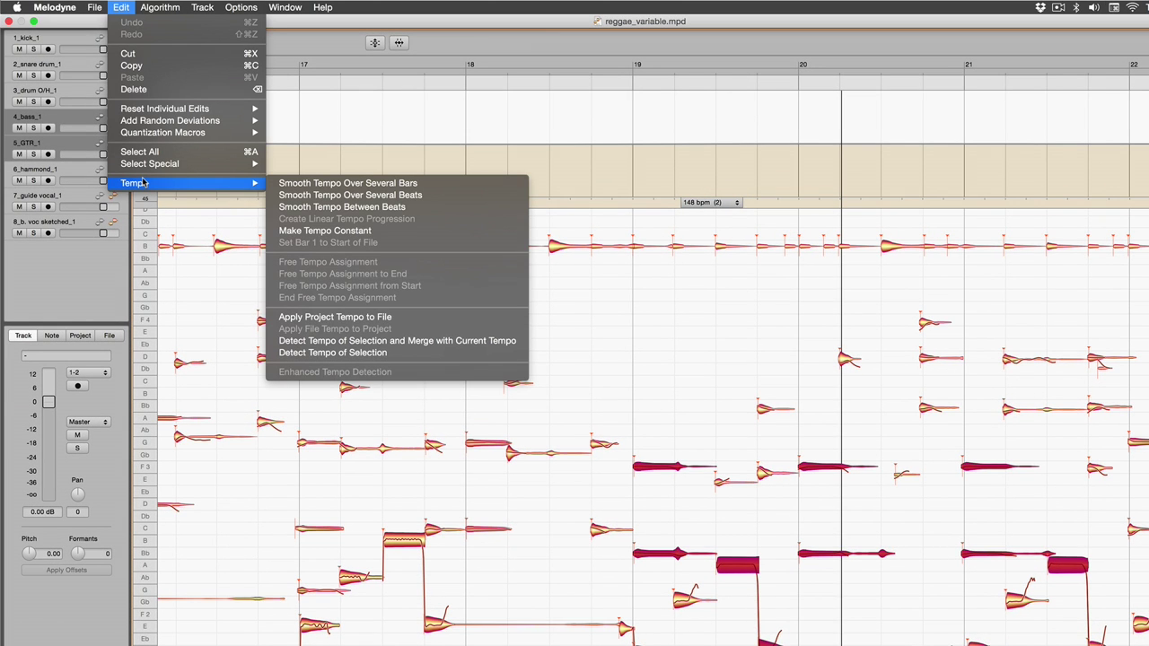
{"action": "left_click", "coordinate": [503, 342]}
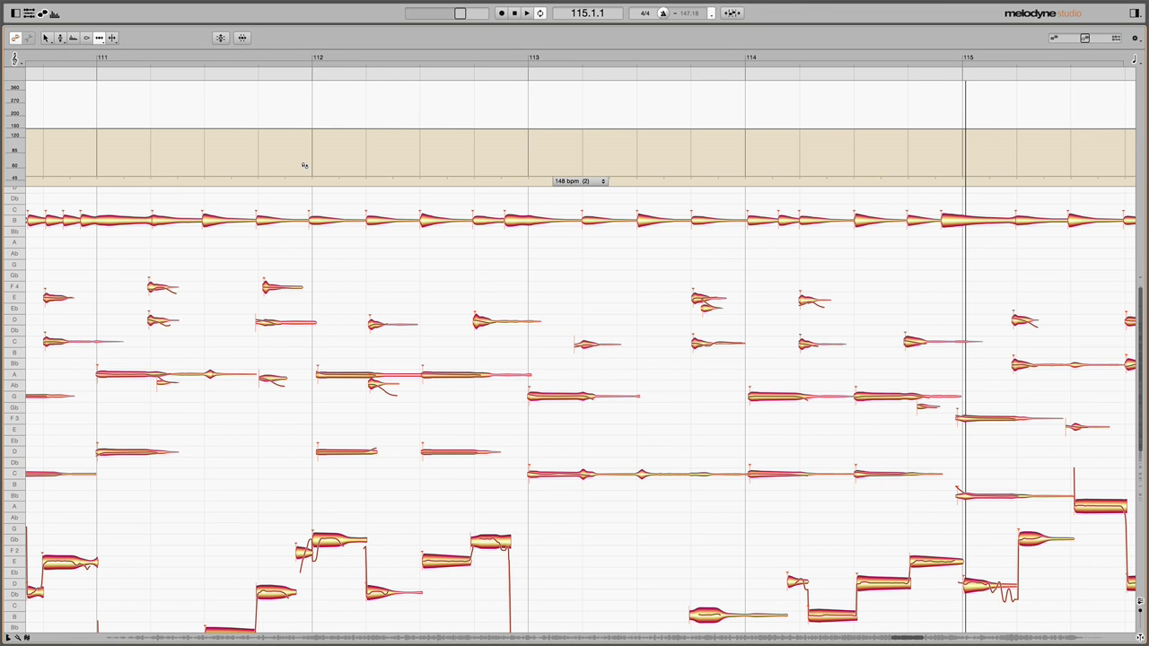
Examine the start positions of the drum hit, the guitar A note and the bass note at bar 112.
{"action": "left_click", "coordinate": [334, 220]}
{"action": "left_click", "coordinate": [296, 56]}
{"action": "left_click", "coordinate": [308, 56]}
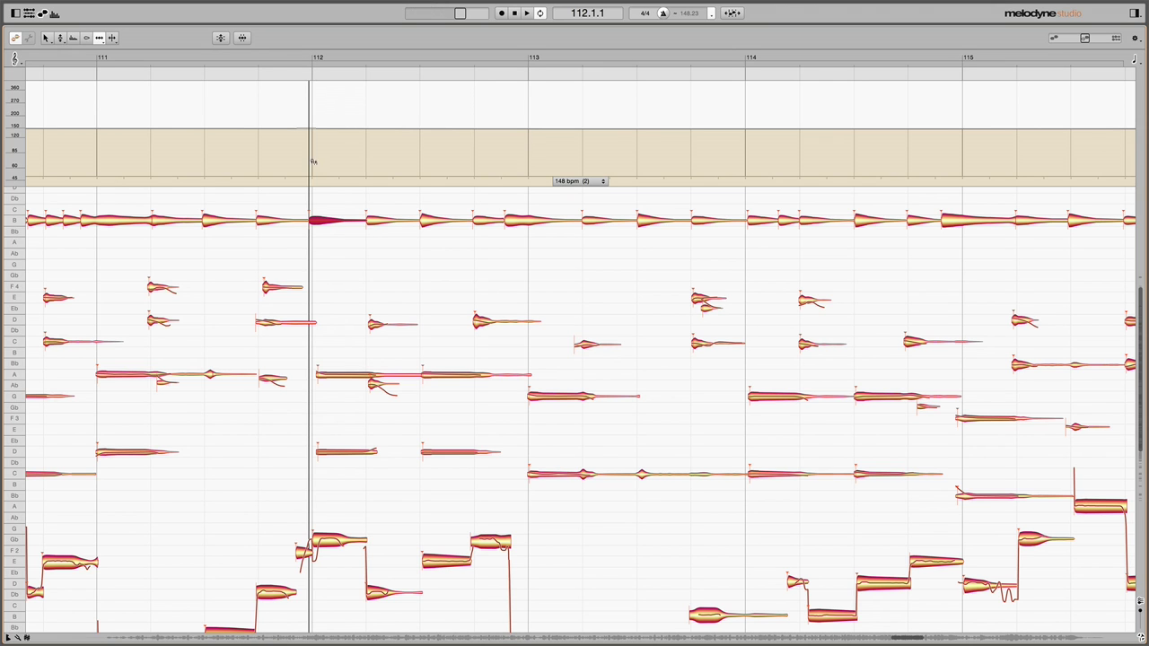
{"action": "left_click", "coordinate": [340, 376]}
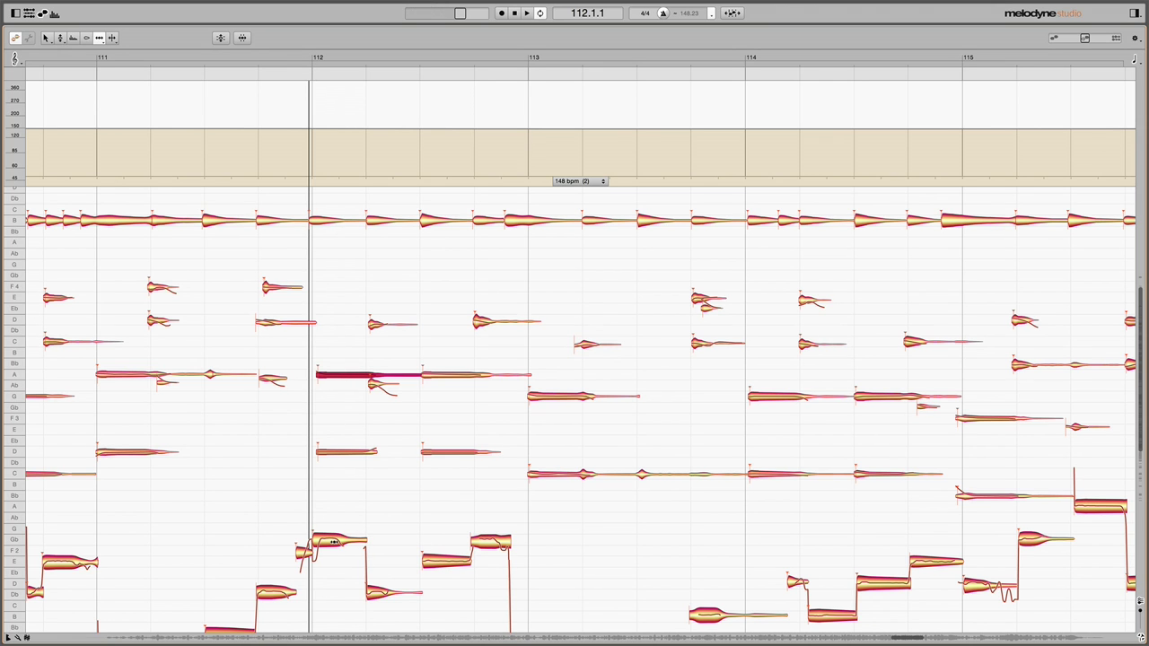
{"action": "left_click", "coordinate": [334, 542]}
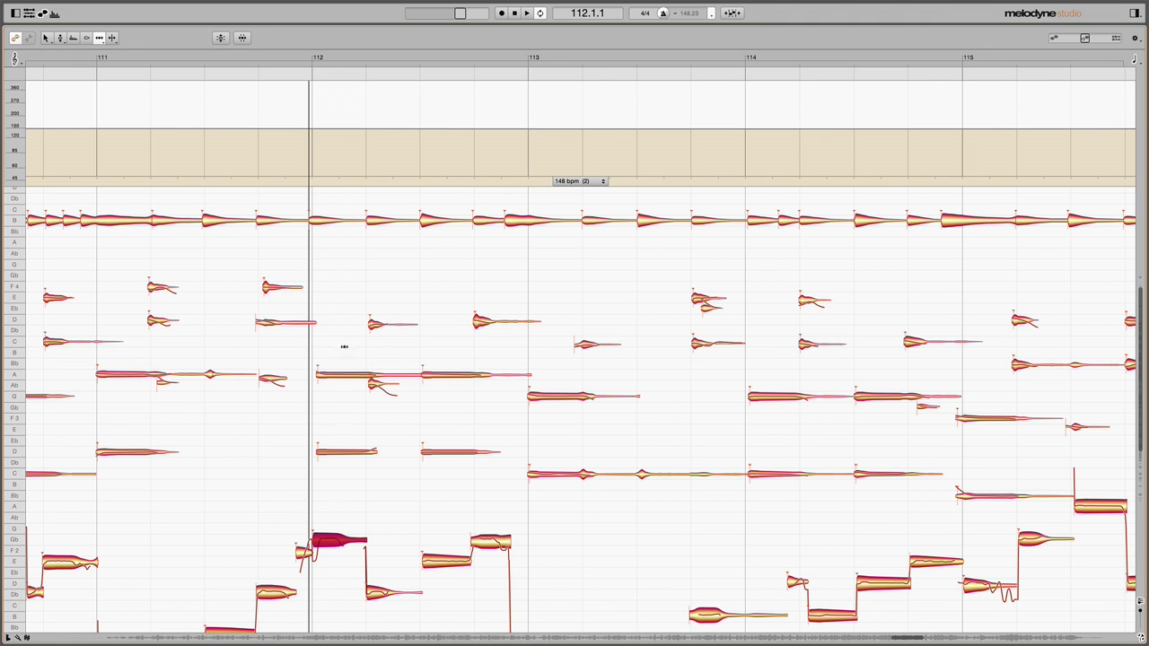
Align the bar 112 line with the drum hit, shift the guitar and bass notes around it earlier onto the corrected grid, and play the passage.
{"action": "left_click_drag", "start_coordinate": [311, 165], "coordinate": [308, 167]}
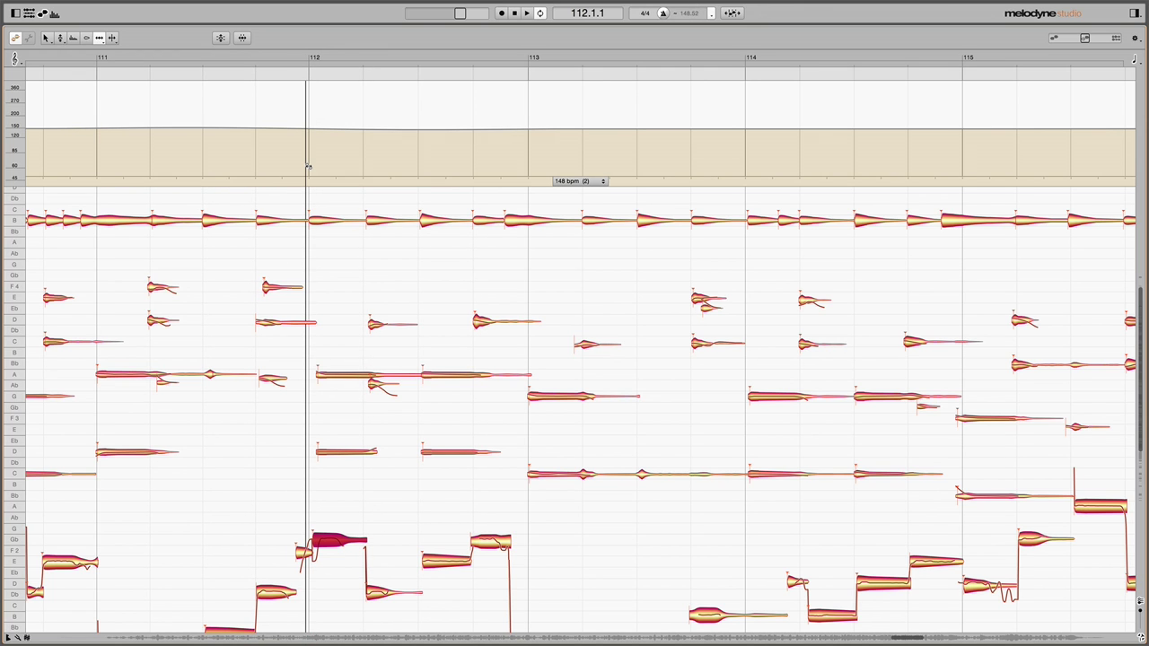
{"action": "left_click_drag", "start_coordinate": [276, 259], "coordinate": [335, 593]}
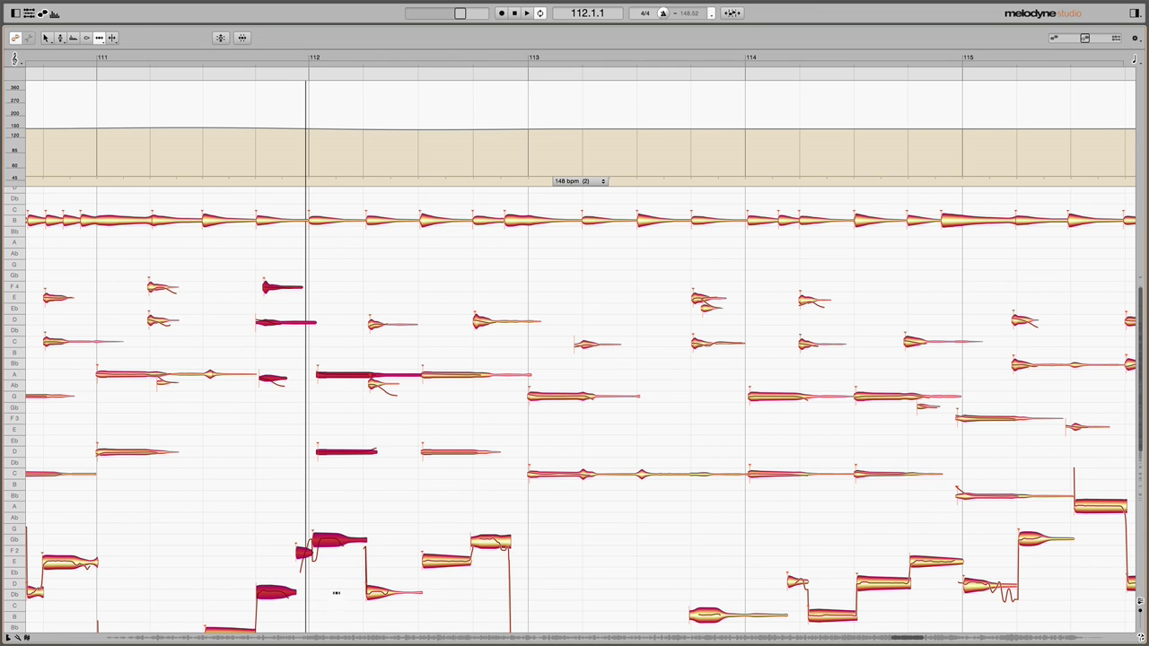
{"action": "left_click_drag", "start_coordinate": [346, 451], "coordinate": [338, 451]}
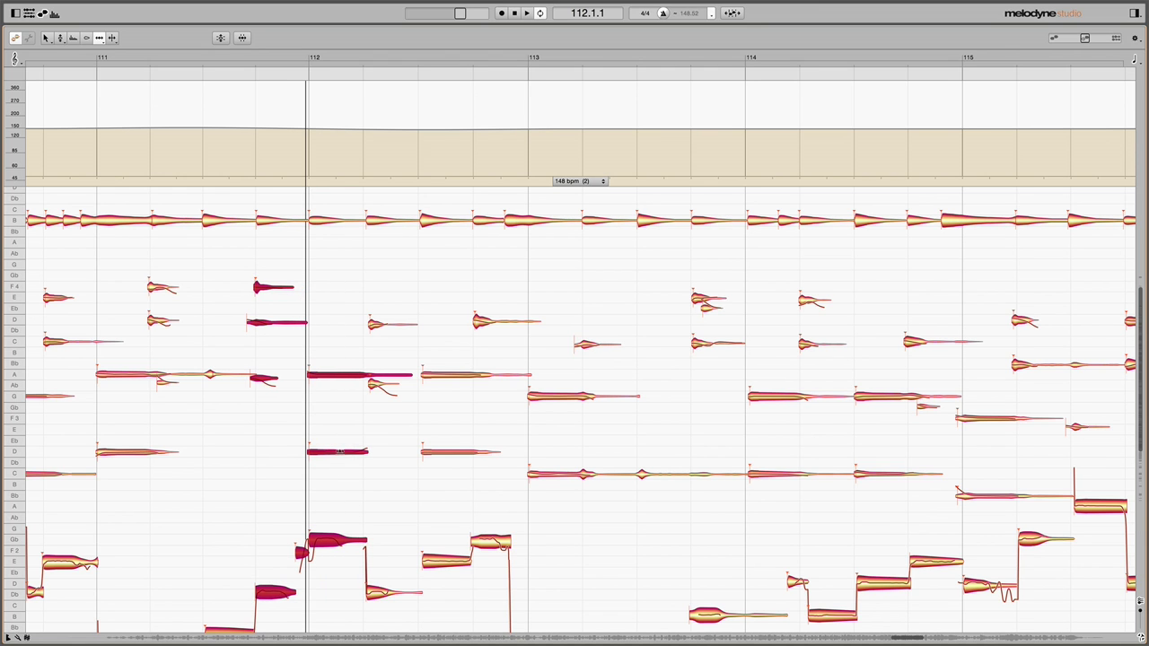
{"action": "key", "text": "space"}
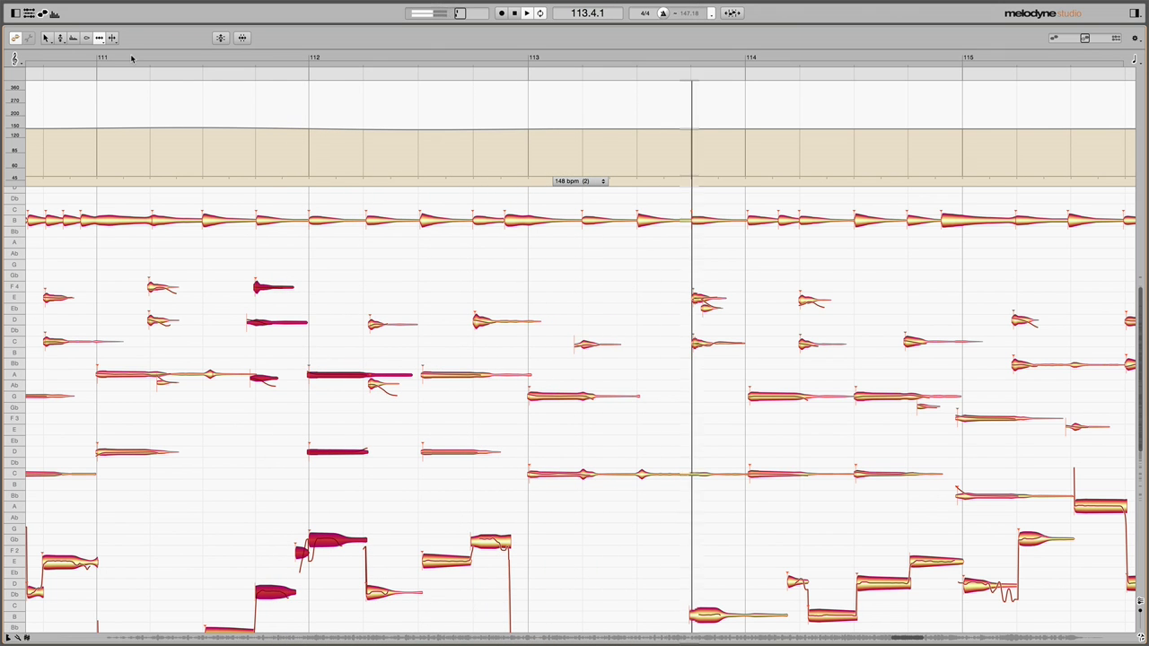
{"action": "key", "text": "space"}
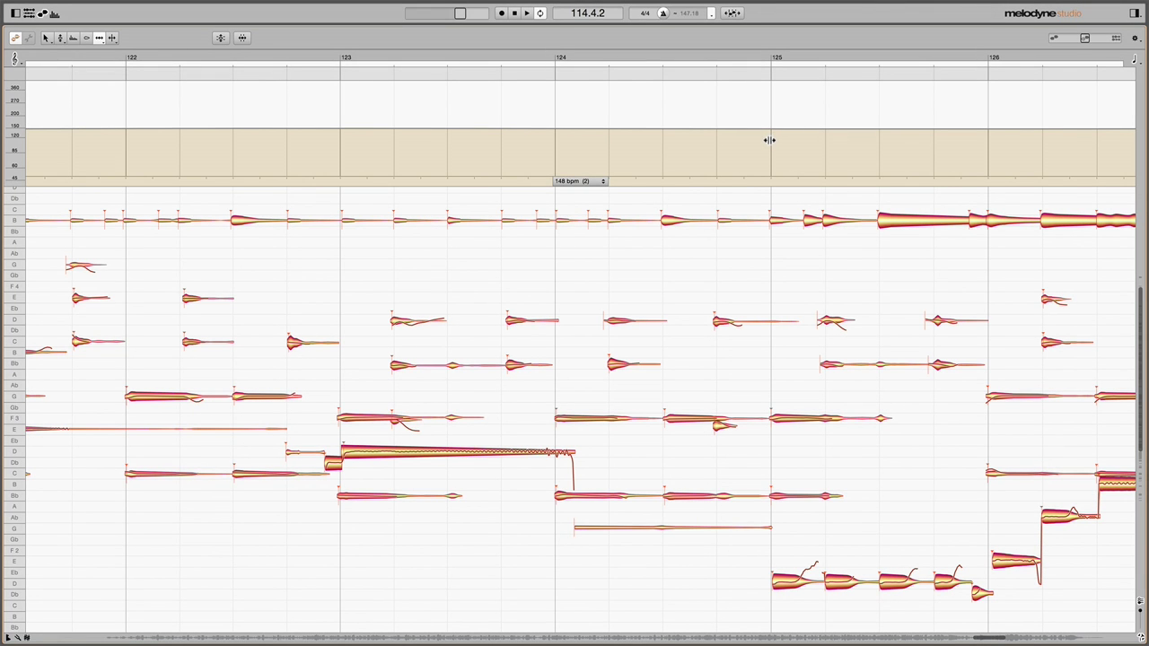
Adjust the beat lines between bars 122 and 125 to the drum hits and quantize the guitar and bass notes there to the corrected grid.
{"action": "mouse_move", "coordinate": [770, 139]}
{"action": "left_mouse_down"}
{"action": "mouse_move", "coordinate": [801, 140]}
{"action": "mouse_move", "coordinate": [764, 139]}
{"action": "left_mouse_up"}
{"action": "left_click_drag", "start_coordinate": [768, 142], "coordinate": [876, 150]}
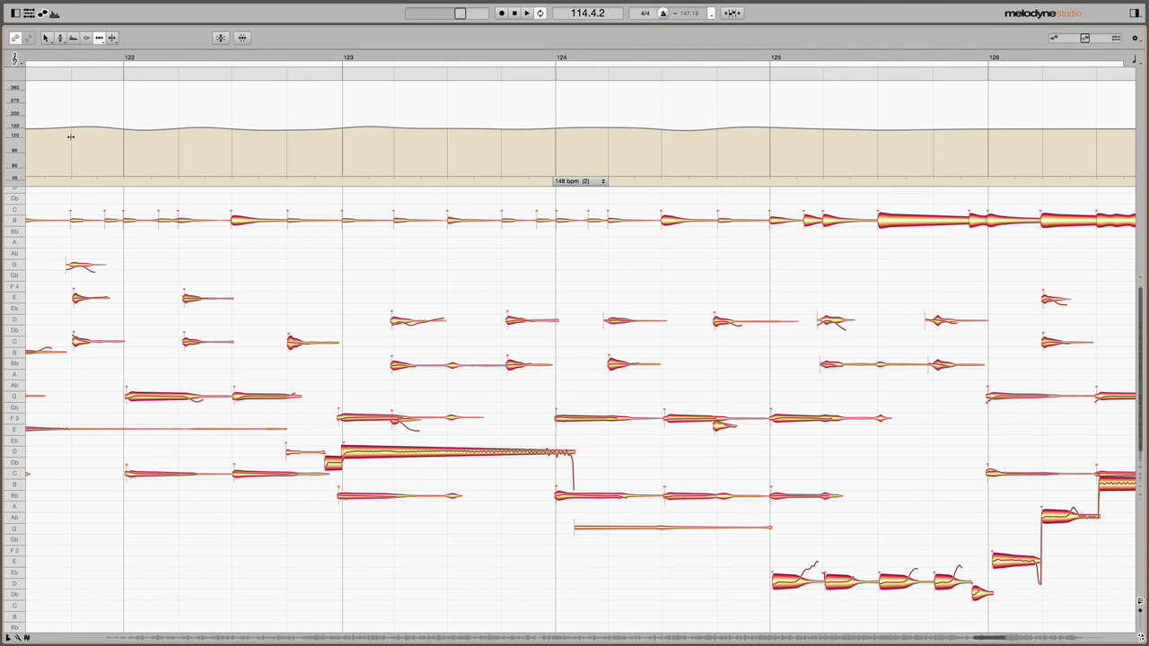
{"action": "left_click_drag", "start_coordinate": [70, 137], "coordinate": [68, 137]}
{"action": "left_click_drag", "start_coordinate": [119, 240], "coordinate": [1097, 550]}
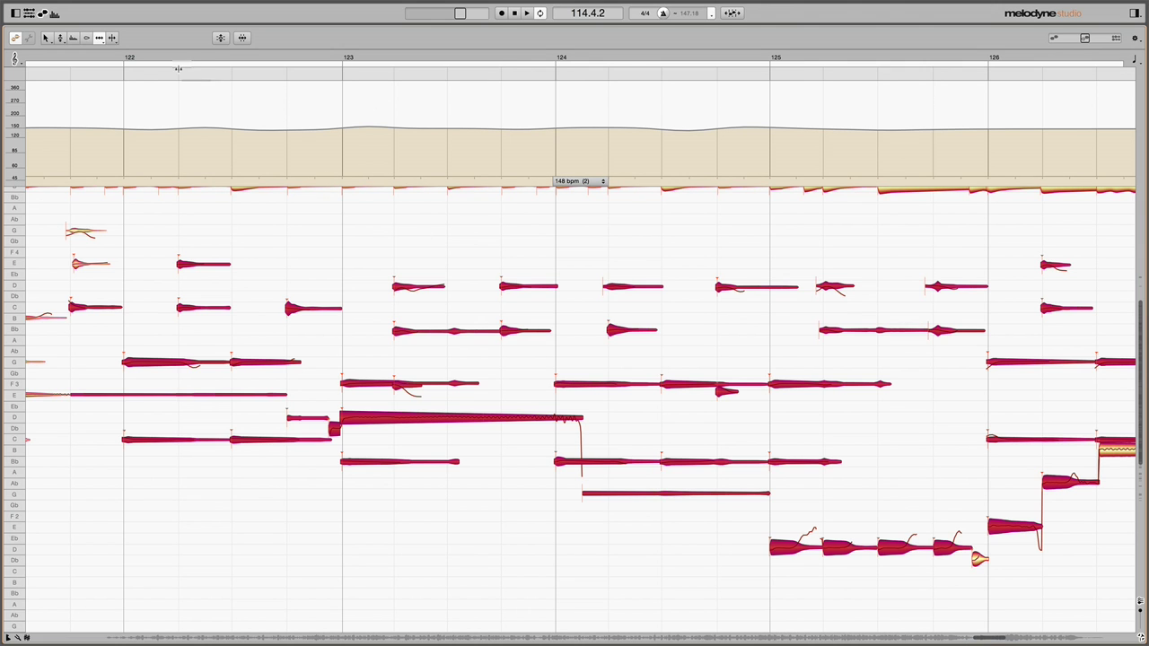
Smooth the tempo over several bars across the passage around bars 122 to 126.
{"action": "left_click", "coordinate": [105, 57]}
{"action": "right_click", "coordinate": [217, 92]}
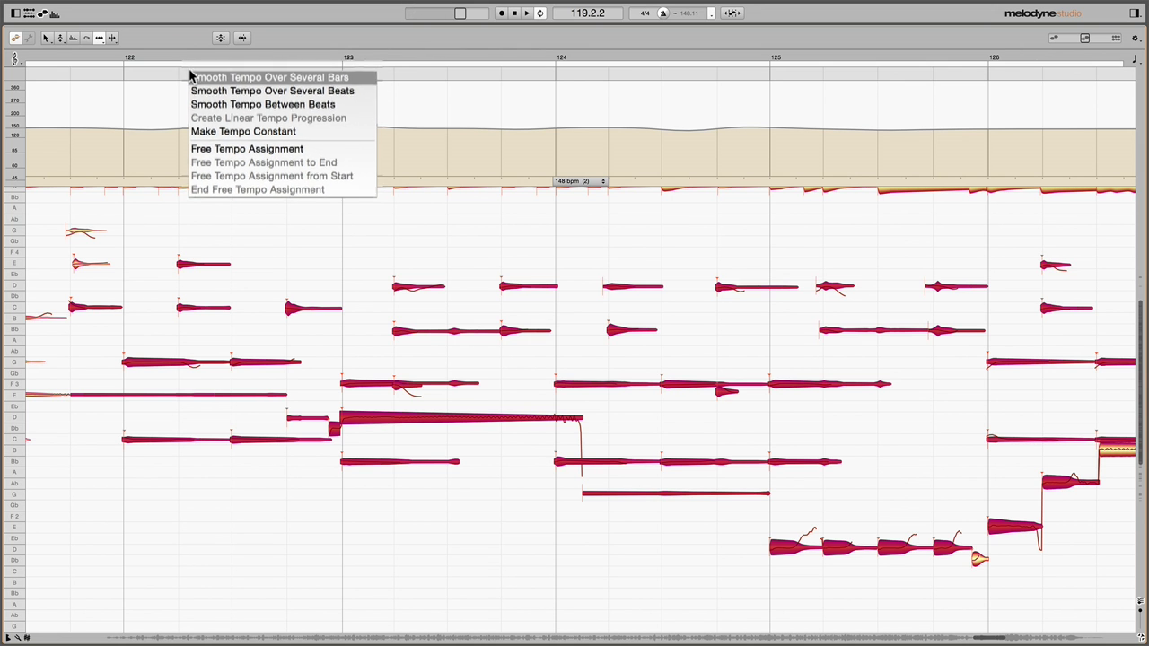
{"action": "left_click", "coordinate": [241, 111]}
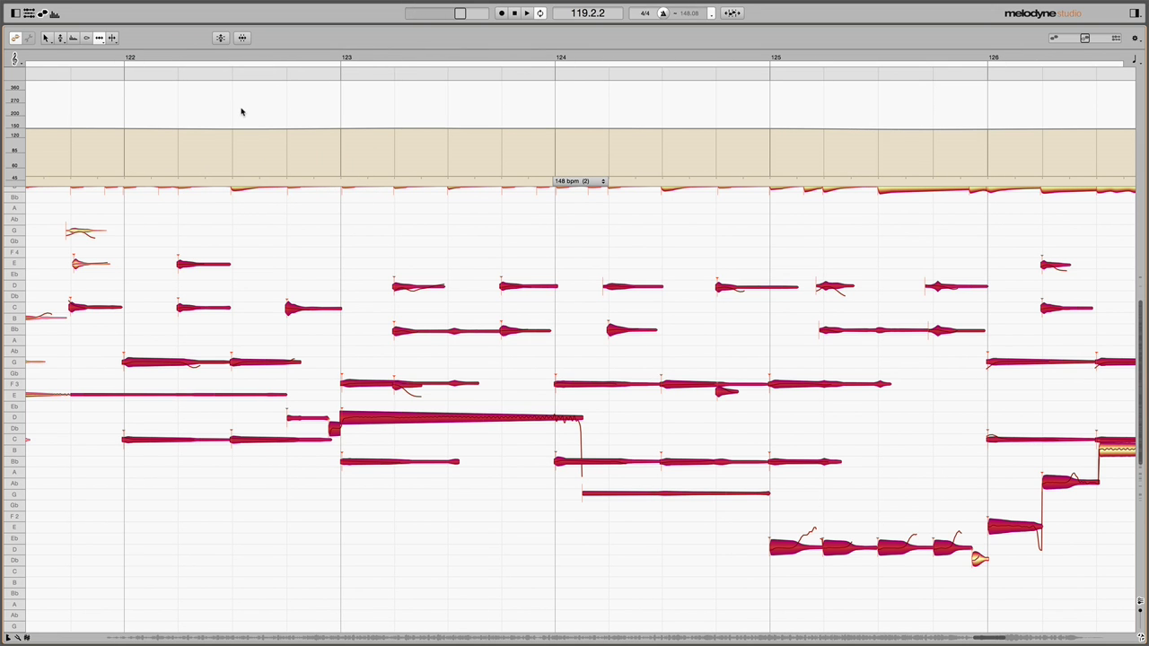